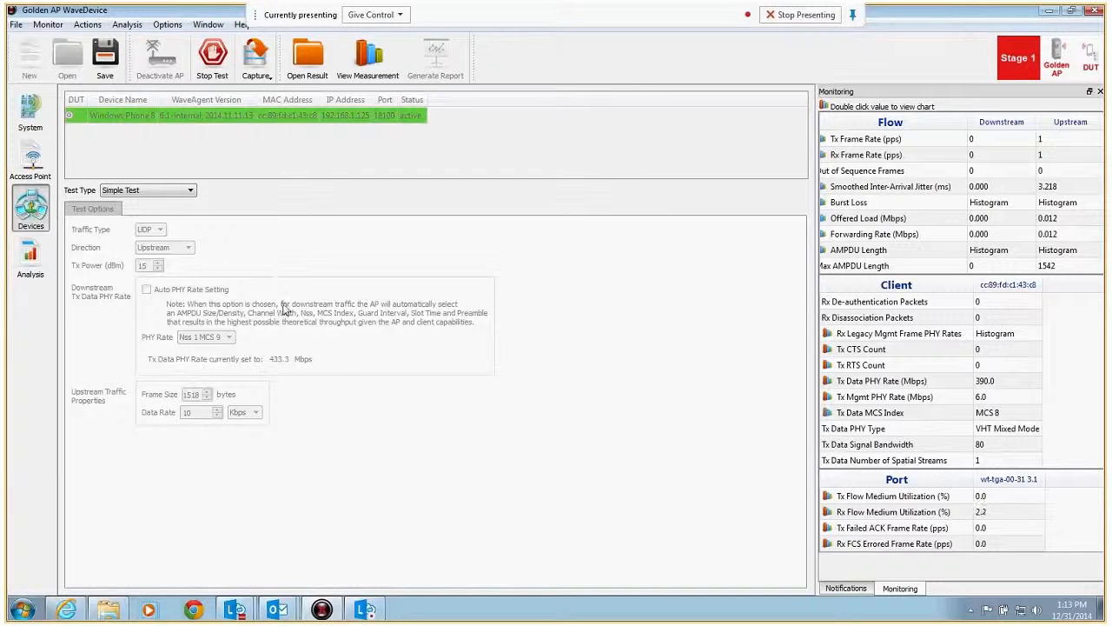
Step: Launch IxVeriWave WaveAnalyze and check its Passive Monitor option
click(22, 608)
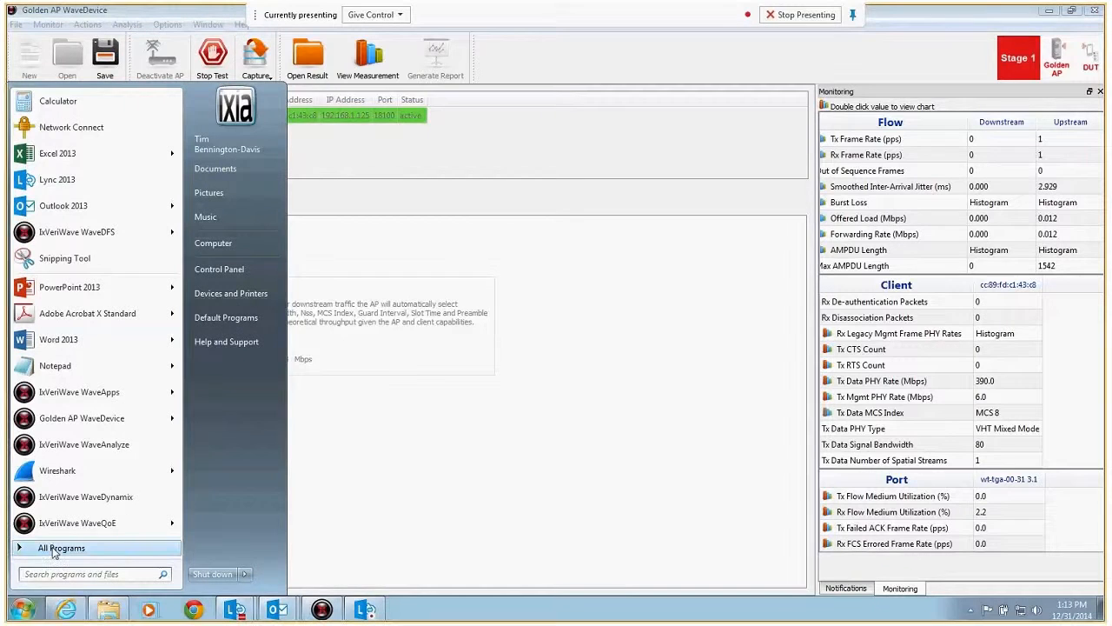
click(78, 444)
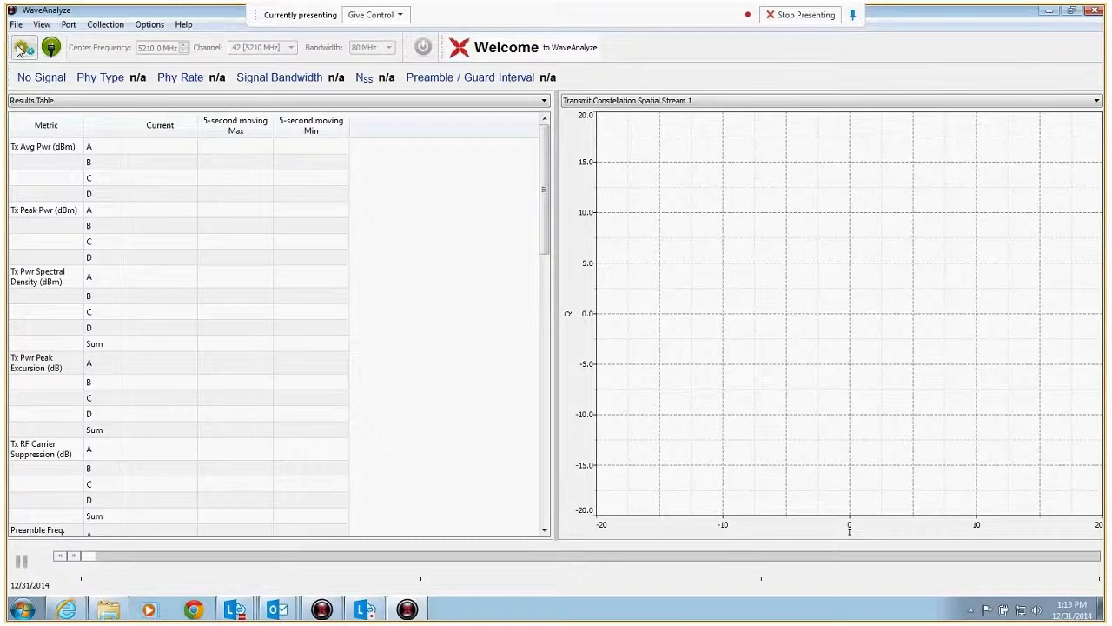
click(148, 24)
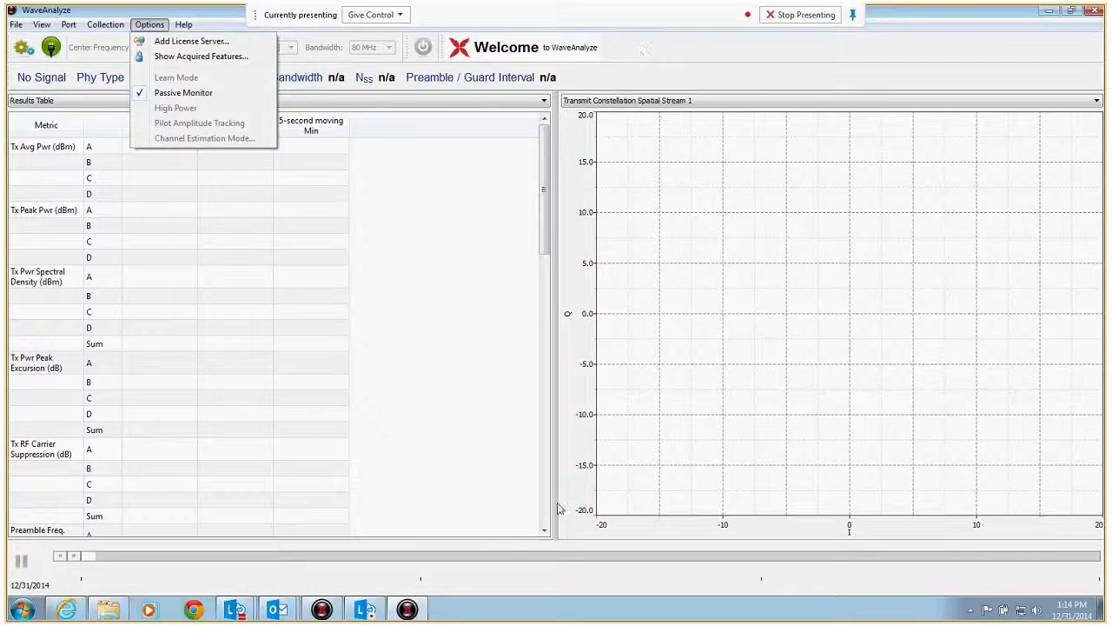
click(476, 311)
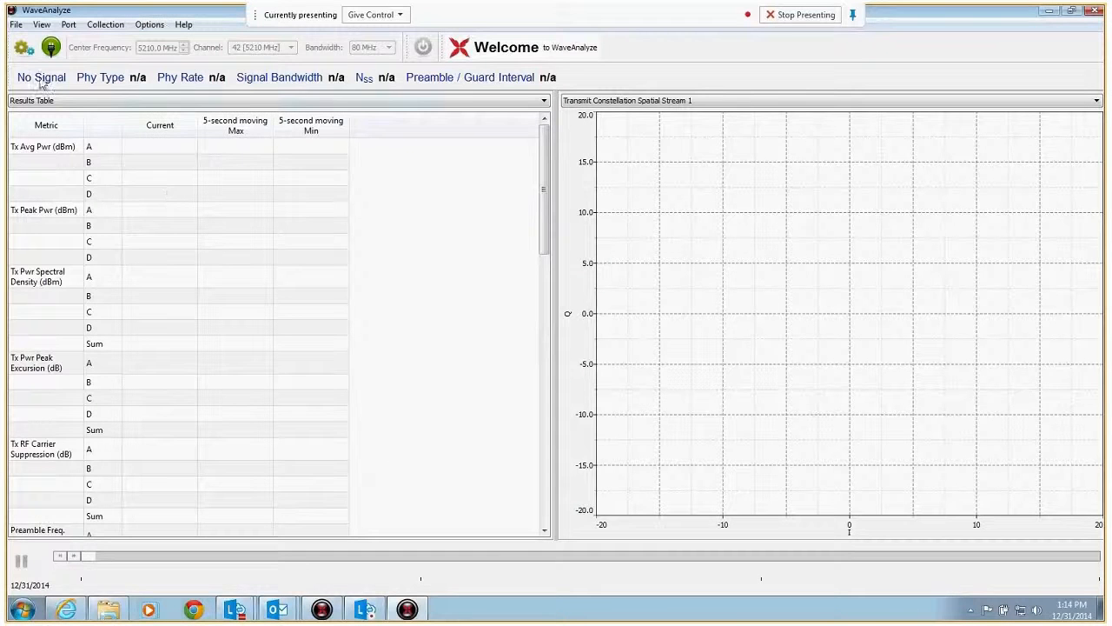
Step: Refresh the port list for host wt-tga-00-31 and reserve Port 3.1, the RFA36014 WiFi 802.11 a/b/g/n/ac model
click(25, 54)
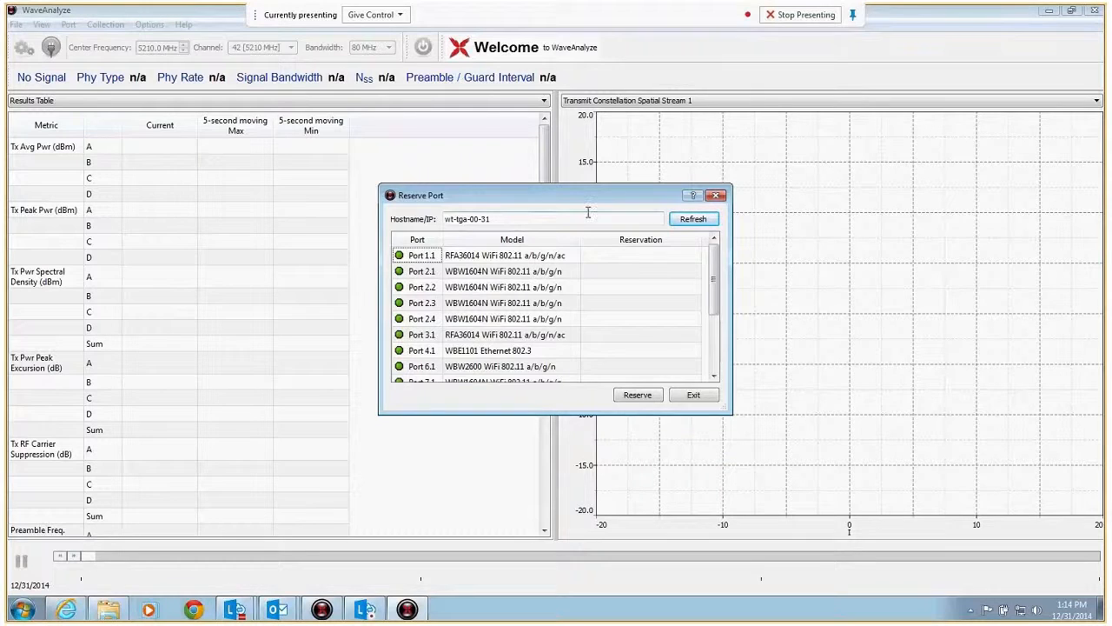
click(694, 219)
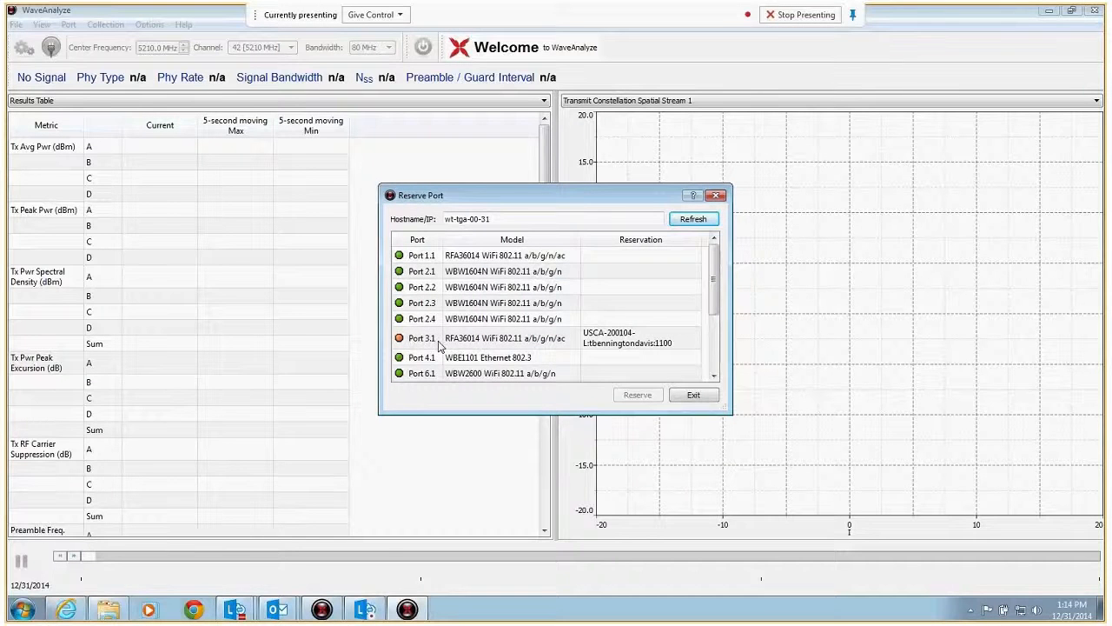
click(514, 343)
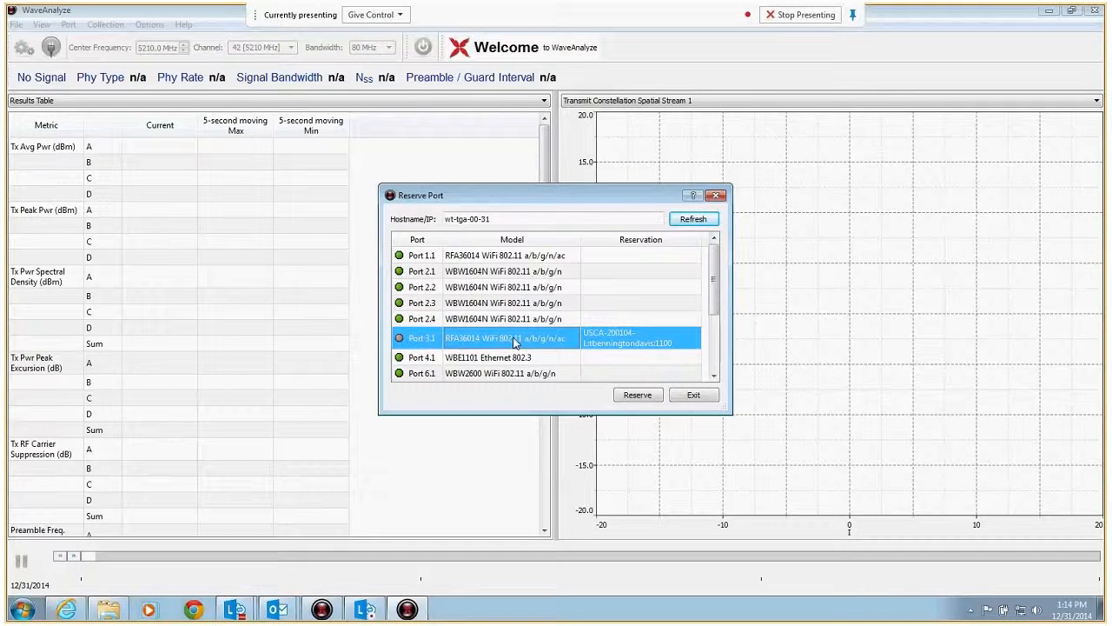
click(638, 395)
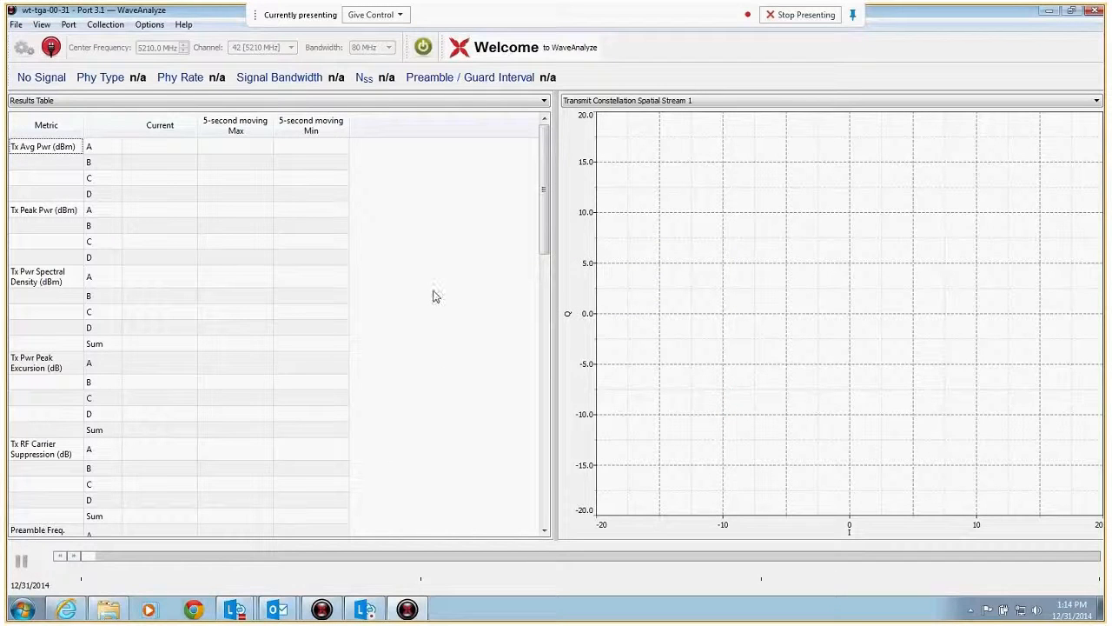
Step: Start the live collection on the reserved port and review the results table down to the EVM metrics
click(423, 47)
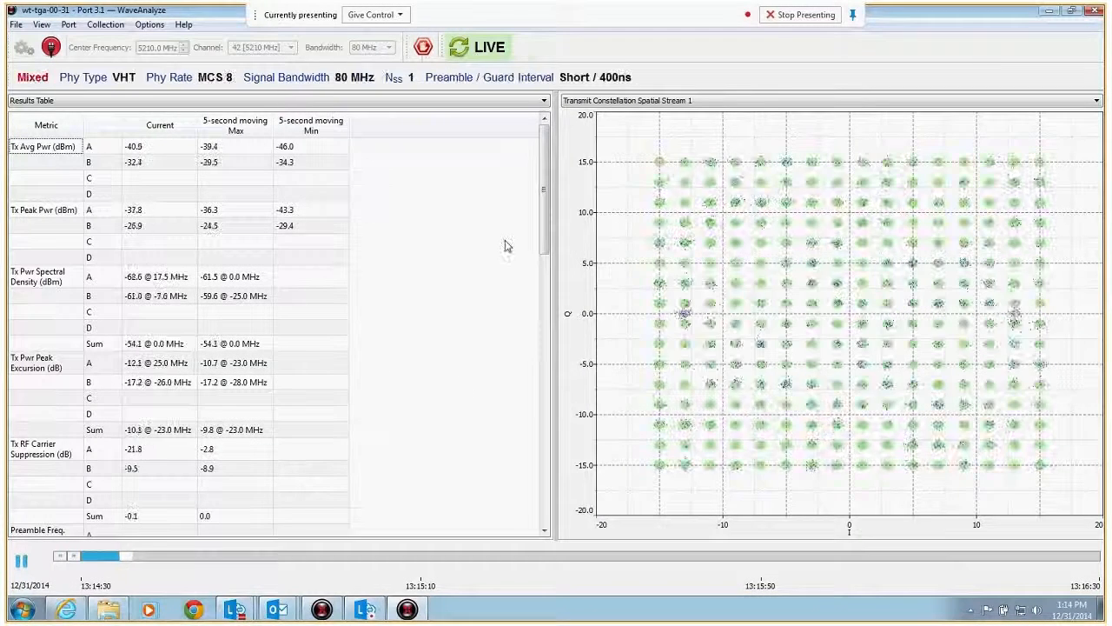
drag(543, 174, 695, 447)
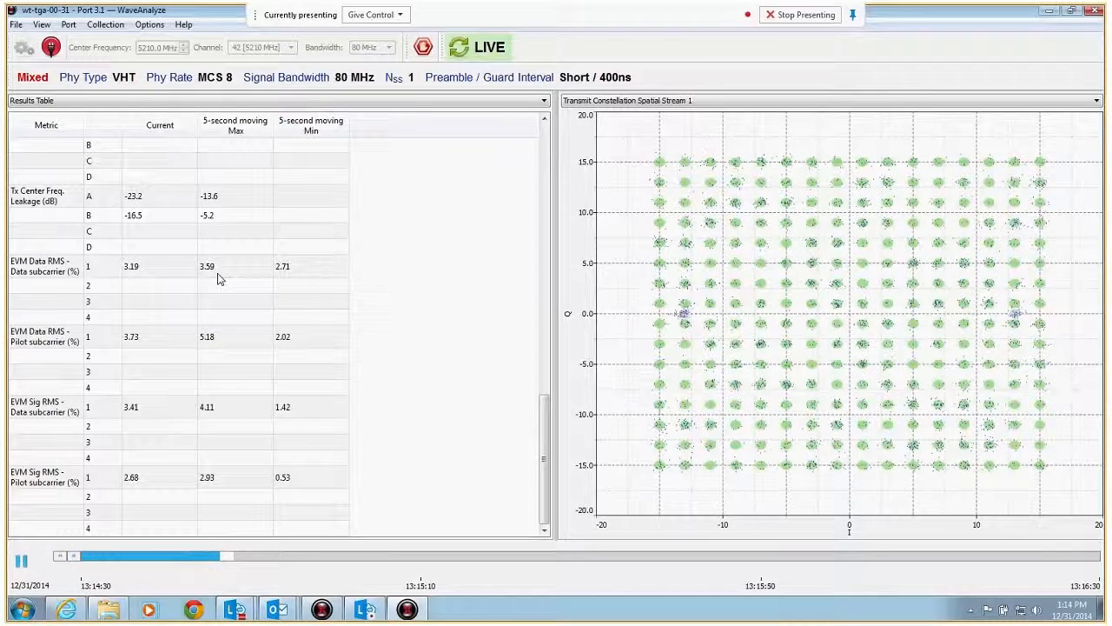
Step: Stop the live collection and examine the constellation points up close at a recorded moment near the end of the replay timeline
click(422, 47)
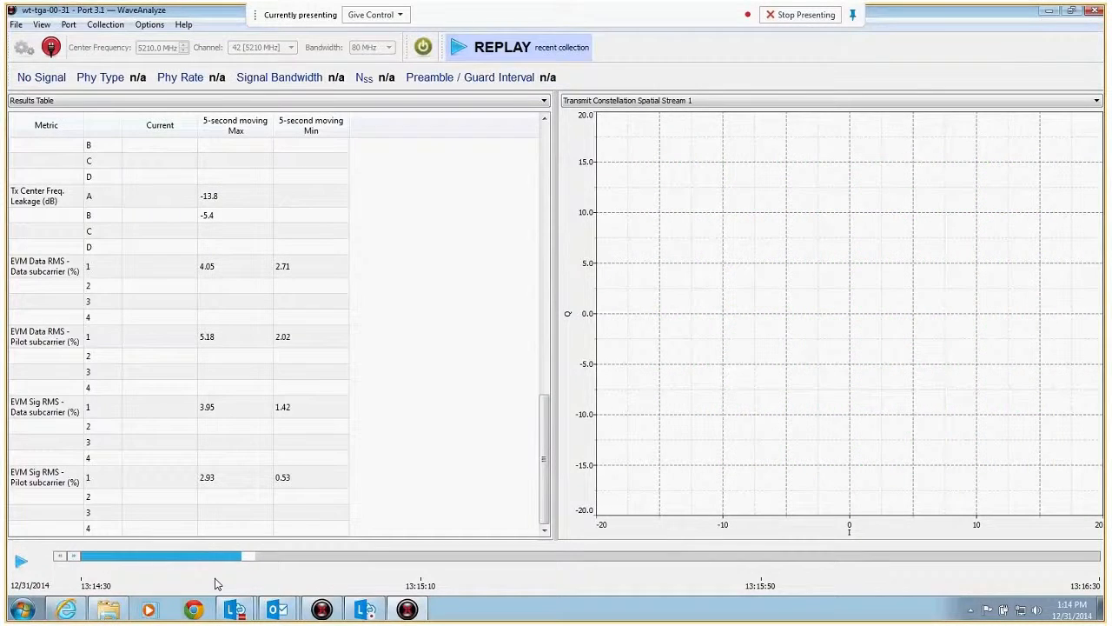
click(233, 557)
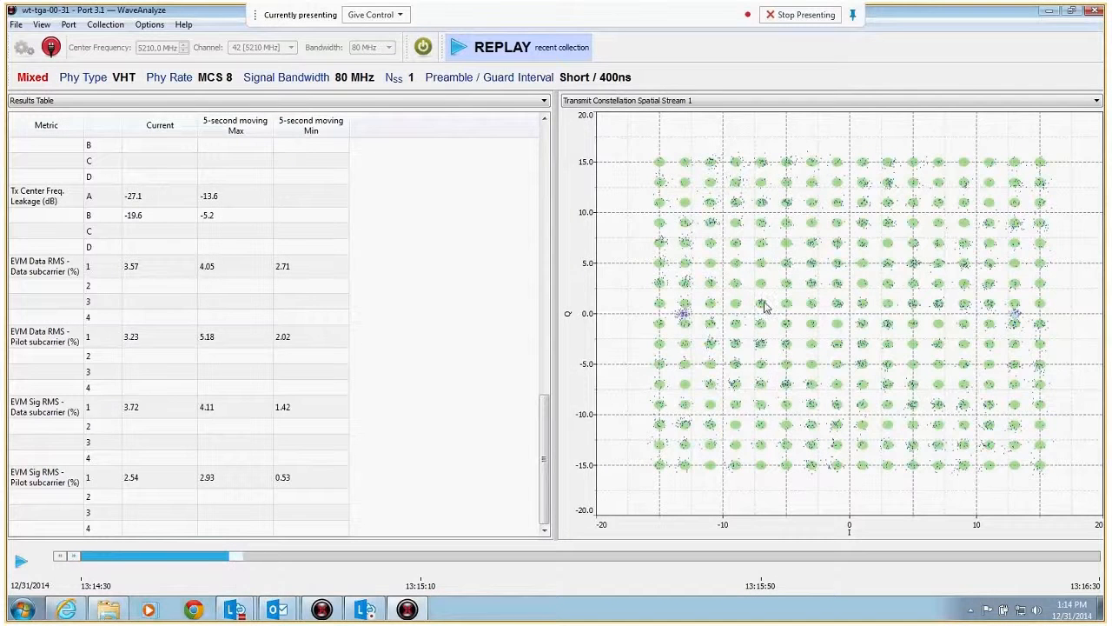
scroll(765, 306, up, 2)
scroll(765, 306, up, 1)
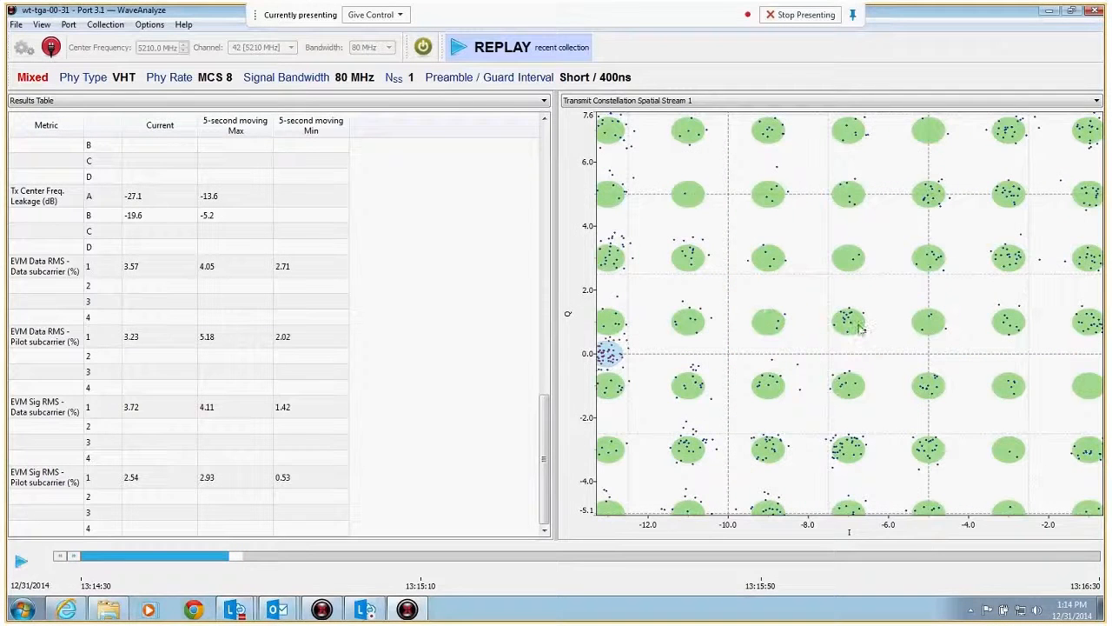
scroll(860, 331, down, 3)
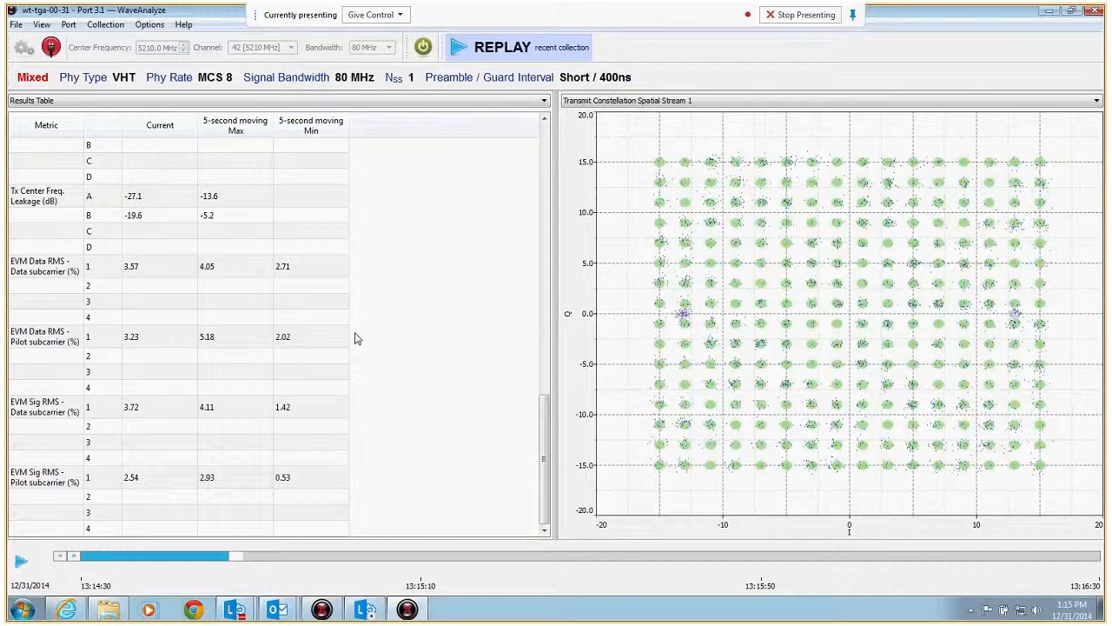
Step: Restart the live collection, switch to Golden AP WaveDevice and rerun the test with the upstream data rate unit set to Mbps
click(423, 47)
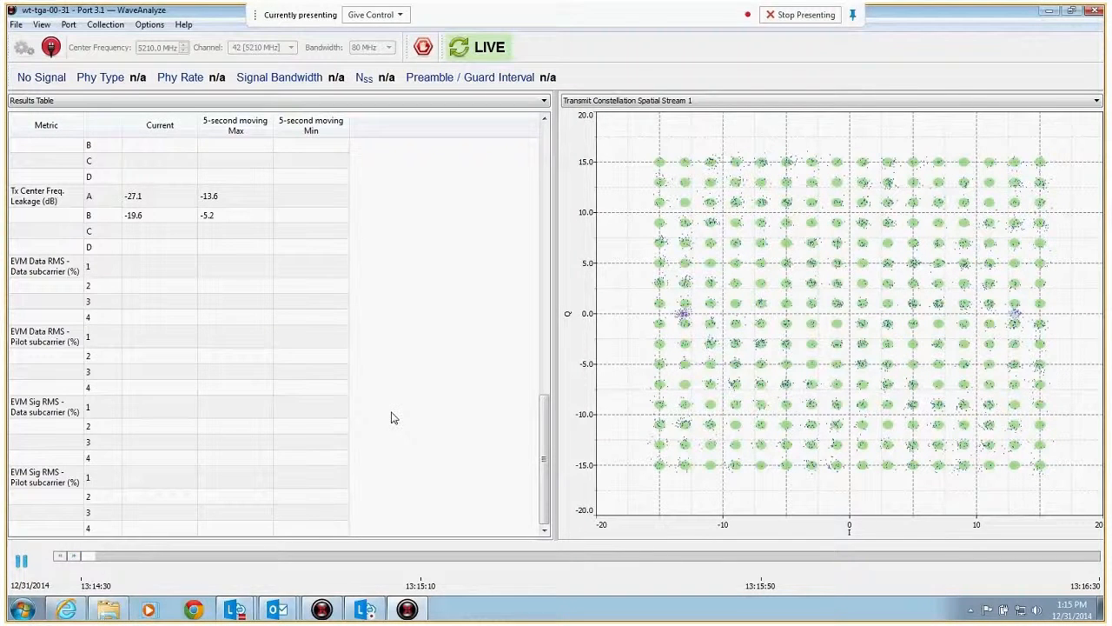
click(407, 609)
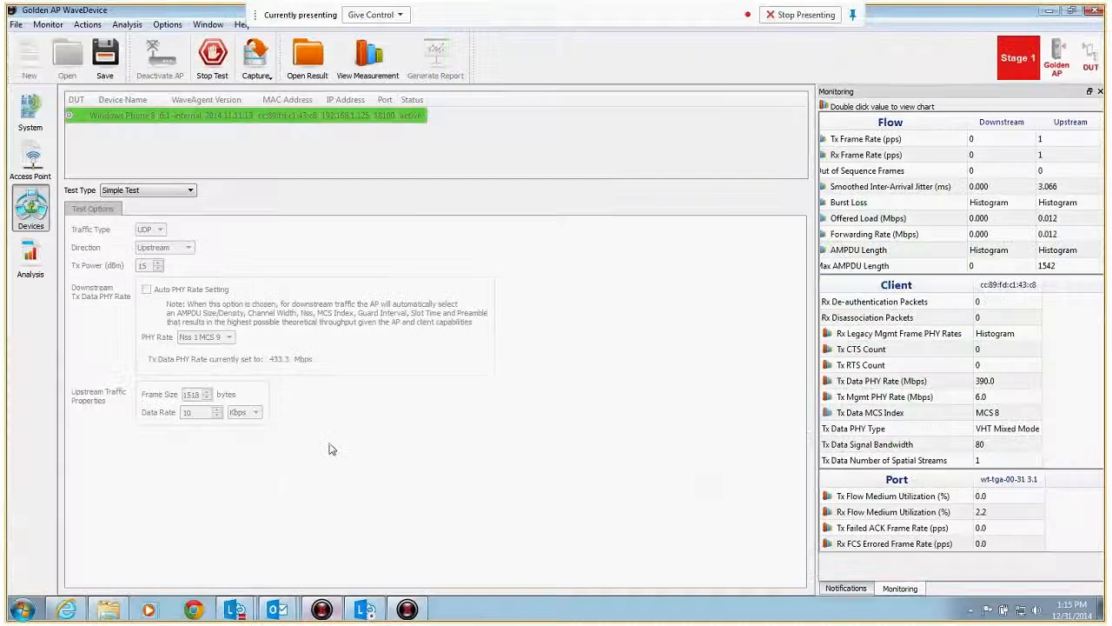
click(212, 66)
click(234, 416)
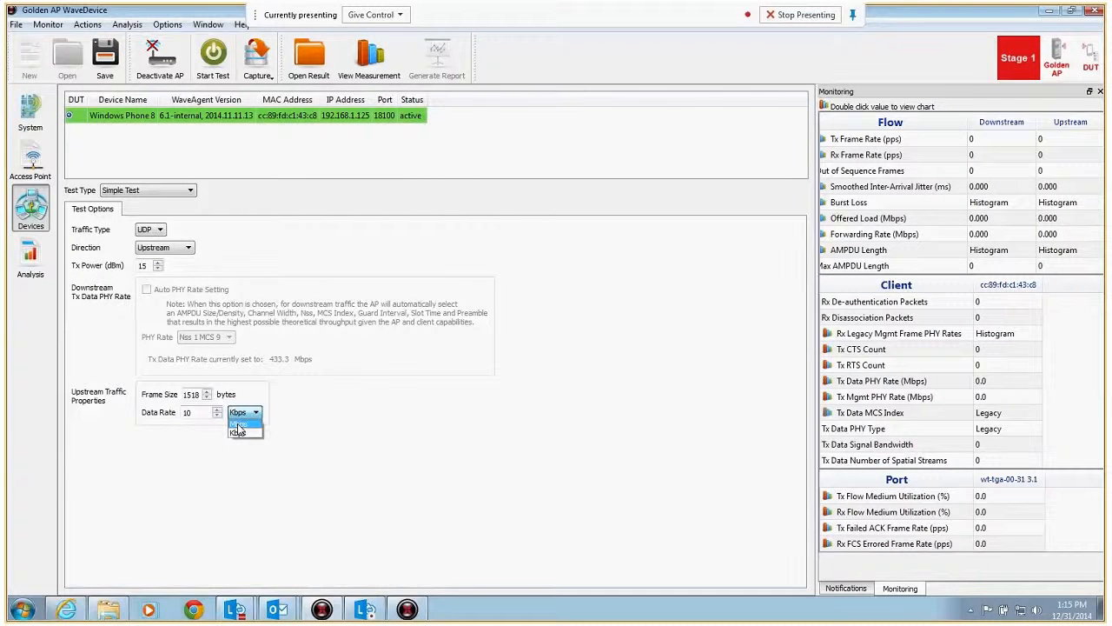
click(239, 425)
click(212, 65)
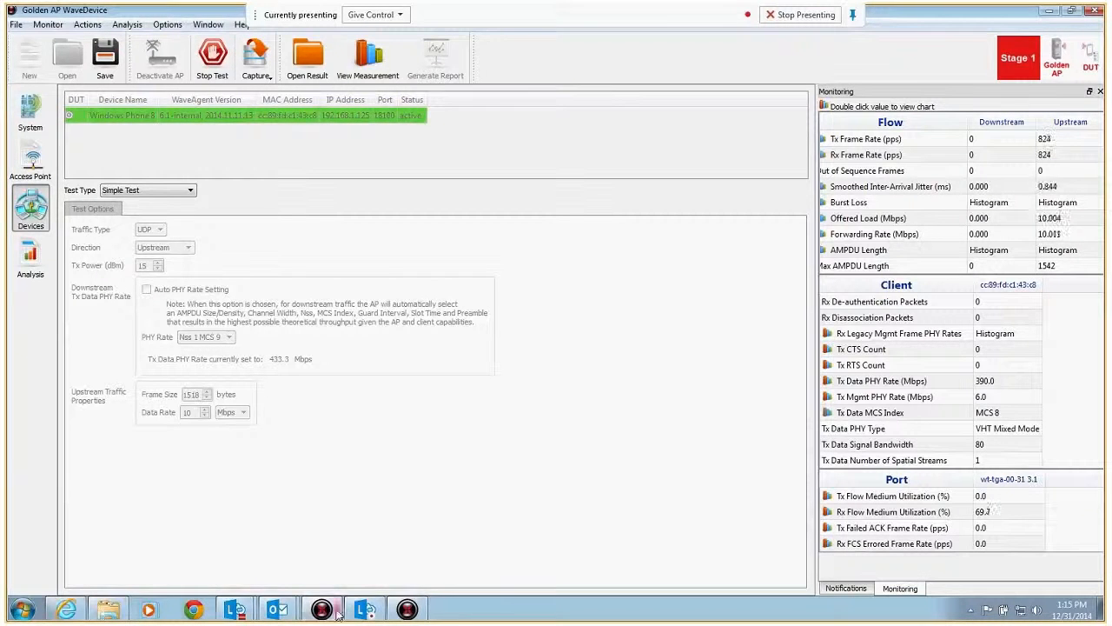
Step: Switch back to WaveAnalyze and examine the live constellation points up close around their ideal targets
click(407, 609)
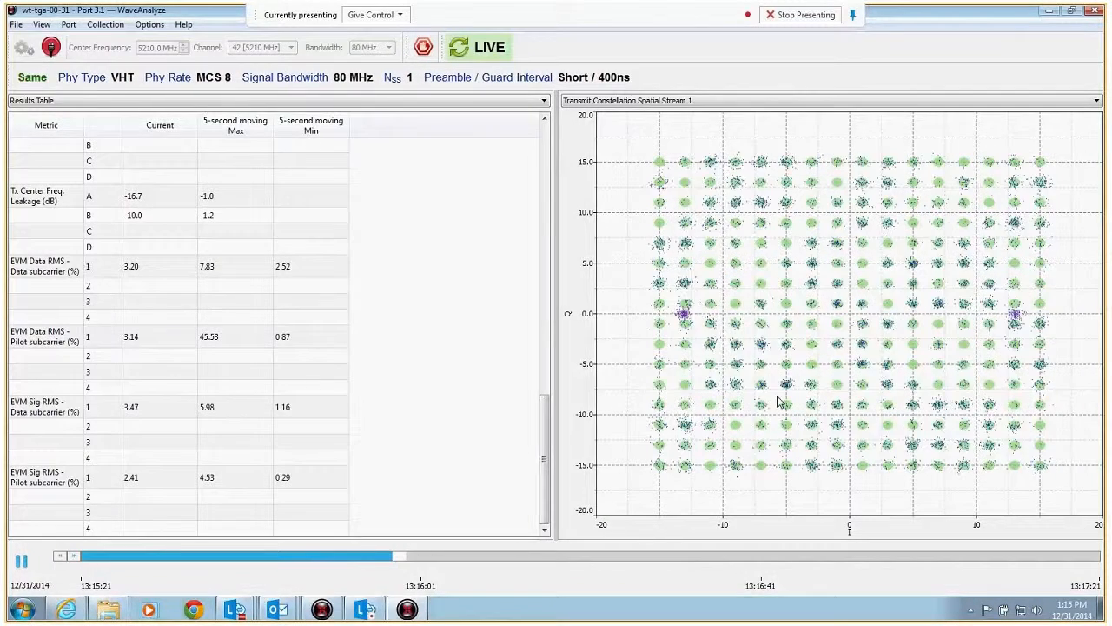
scroll(780, 387, up, 3)
scroll(779, 372, down, 1)
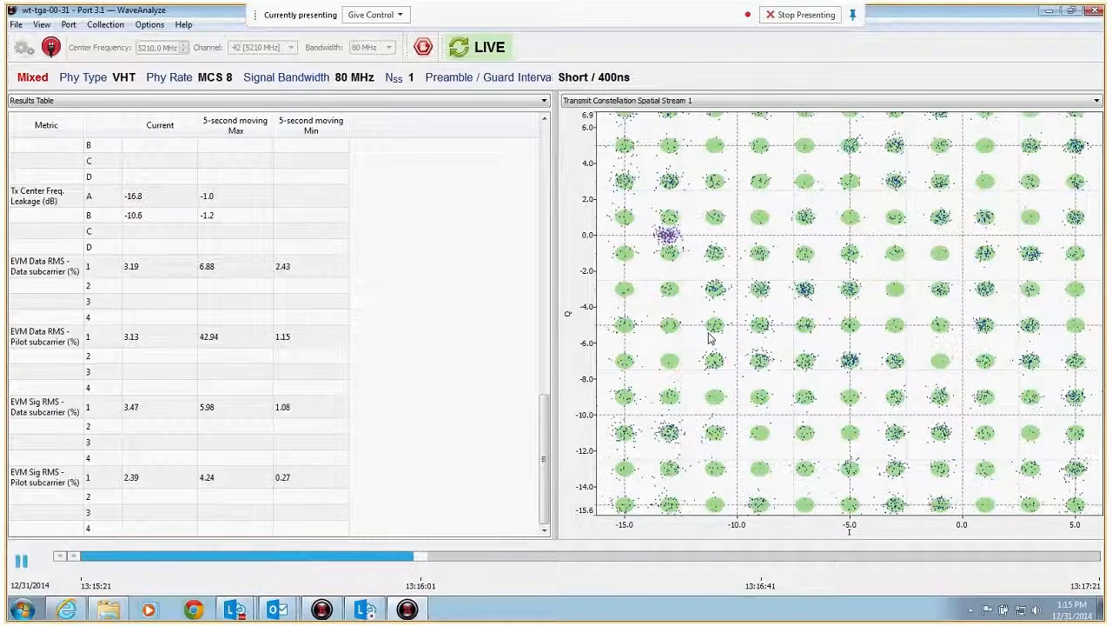
scroll(796, 354, up, 3)
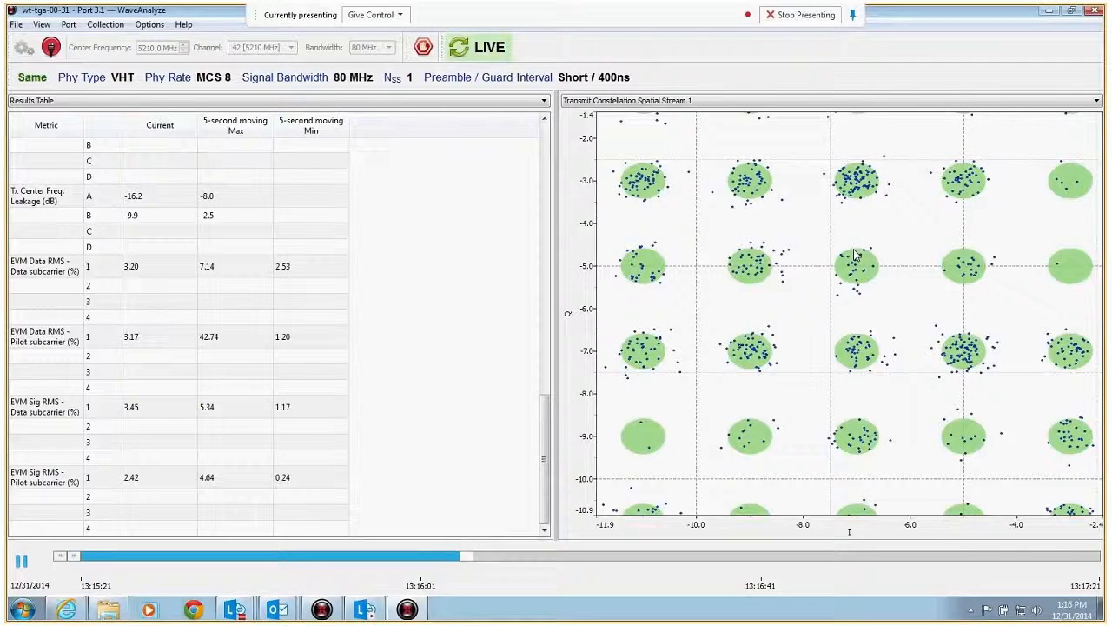
scroll(817, 344, down, 5)
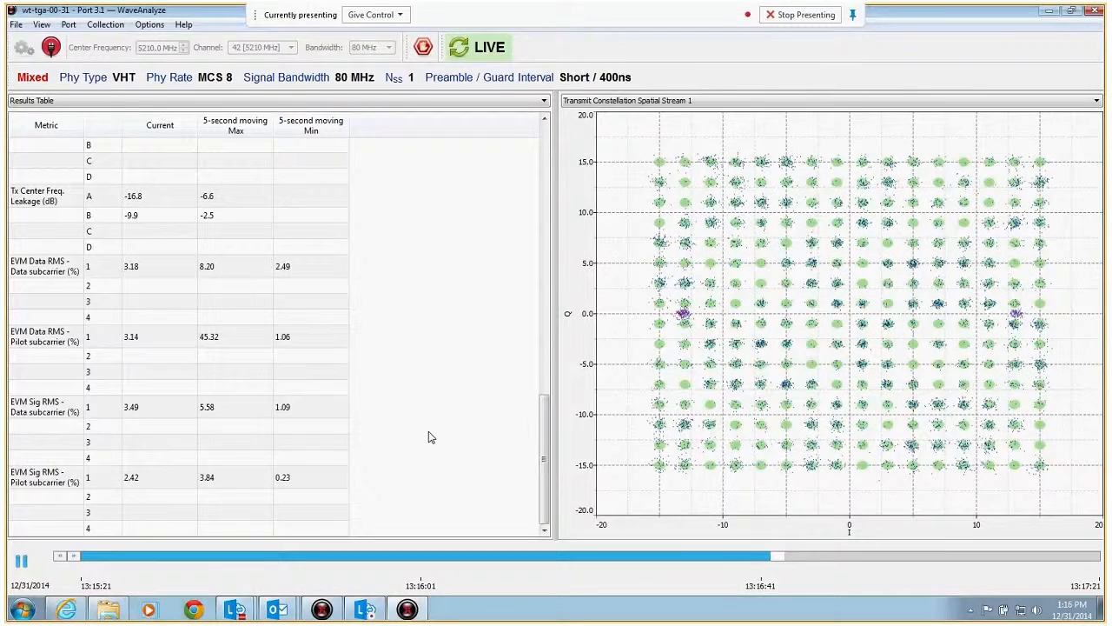
Step: Check the flow, client and port monitoring statistics in Golden AP WaveDevice, and return to WaveAnalyze
mouse_move(325, 612)
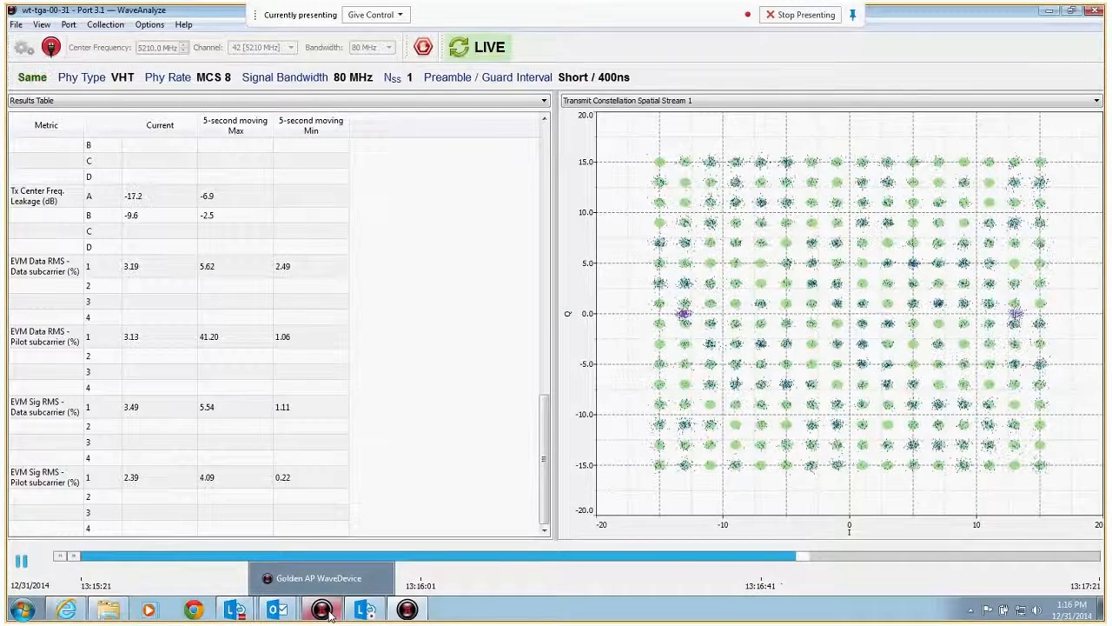
click(327, 613)
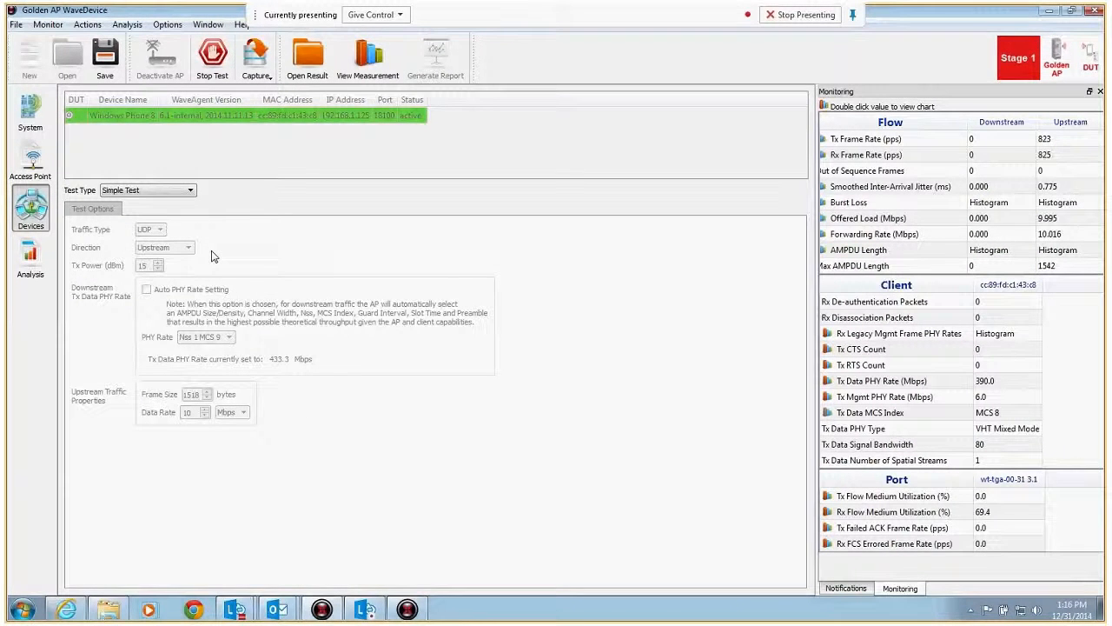
click(406, 609)
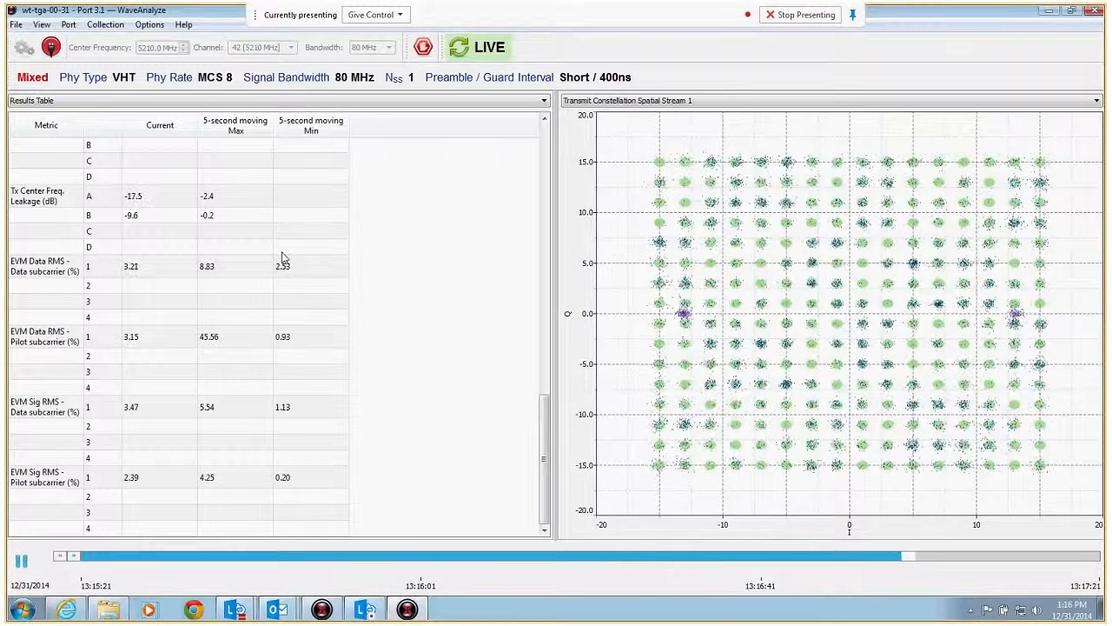
Step: Review the whole live results table, from the Tx power metrics through frequency tolerance to the EVM values
drag(544, 407, 540, 135)
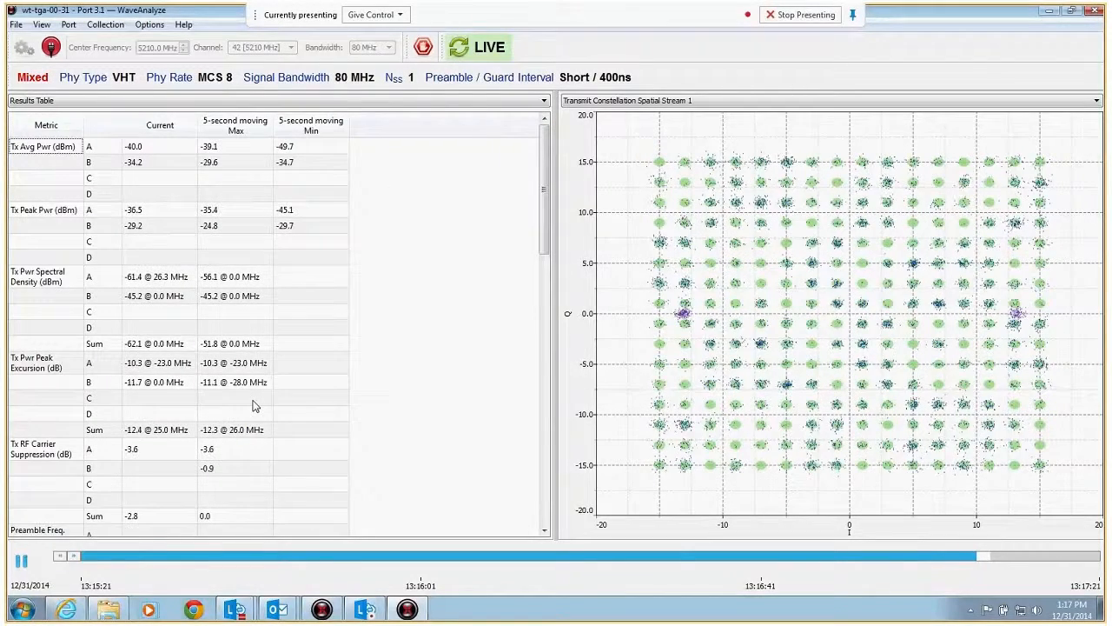
scroll(274, 370, down, 4)
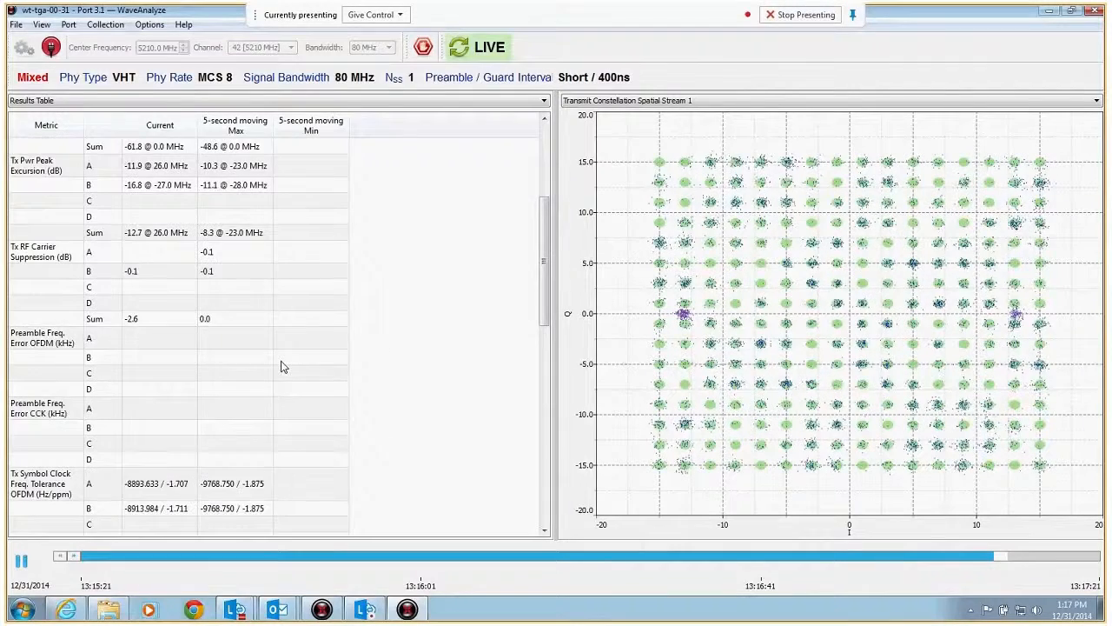
scroll(280, 367, down, 4)
scroll(280, 368, down, 4)
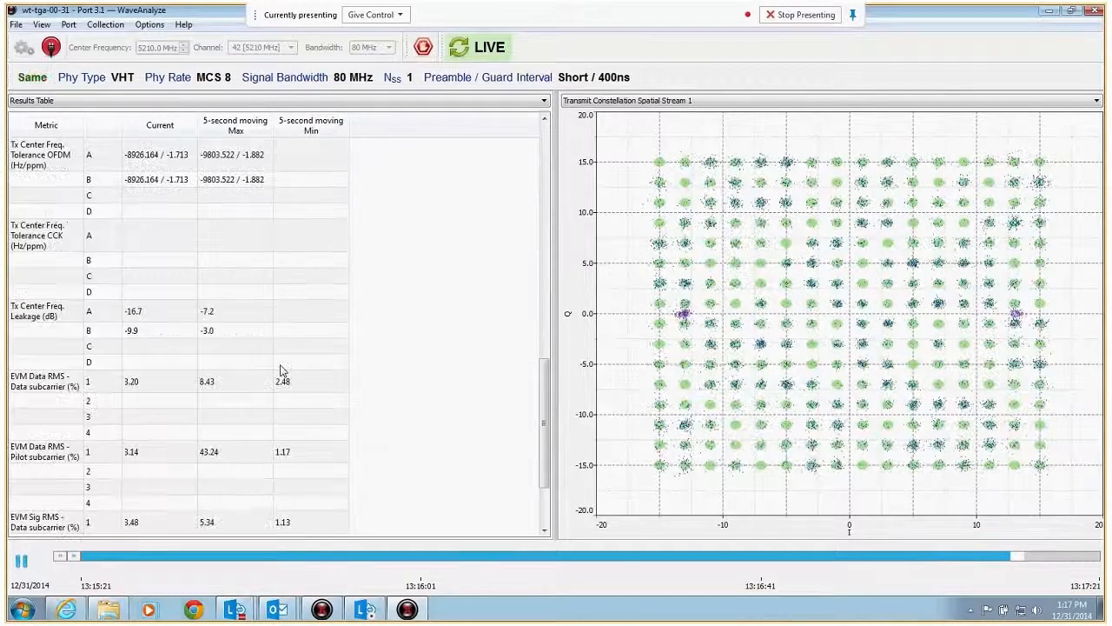
scroll(281, 369, down, 3)
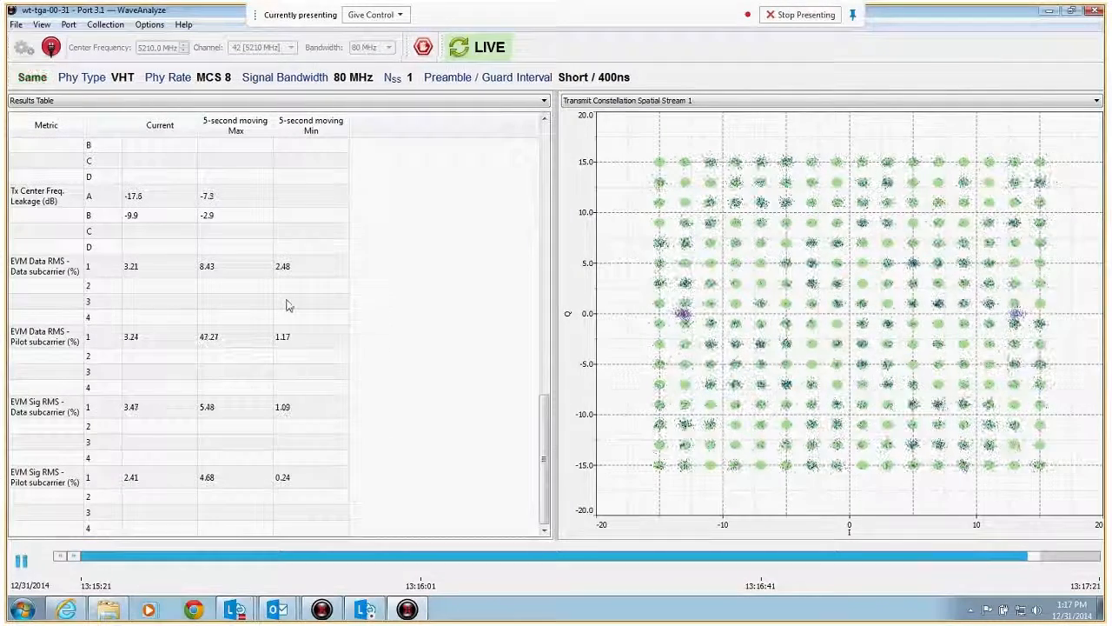